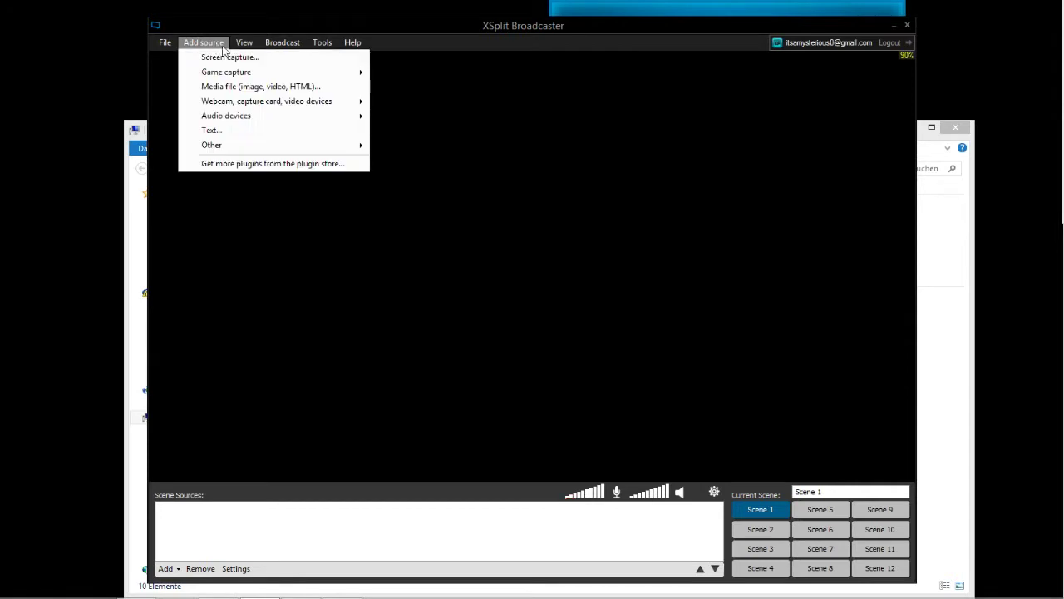
Step: Capture the 'Dieser PC' Explorer window, move it to the top-left and enlarge it to nearly fill the preview
click(230, 57)
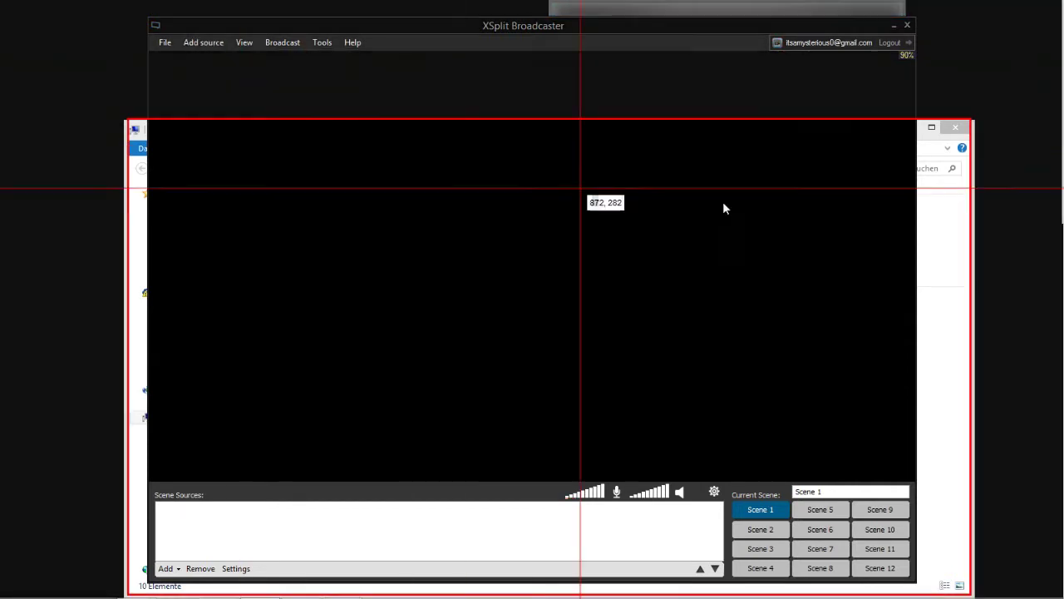
click(950, 241)
click(758, 304)
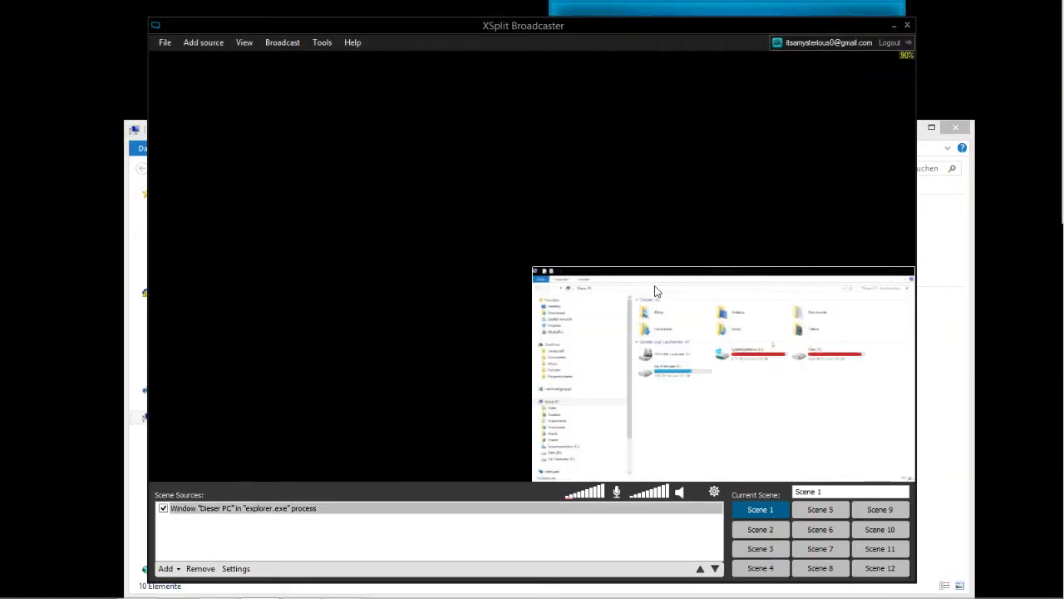
drag(656, 289, 215, 82)
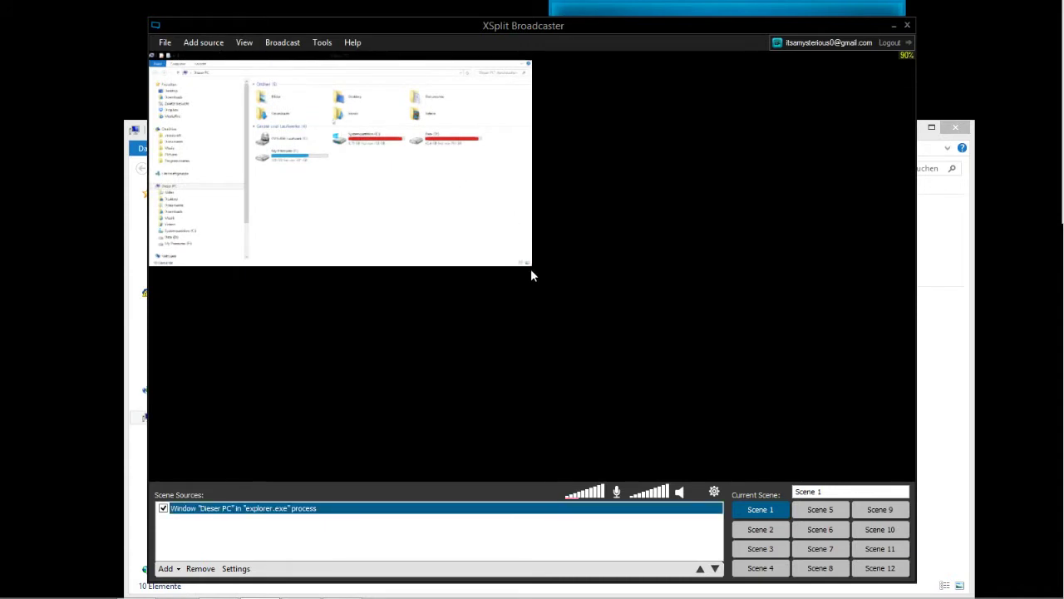
click(530, 266)
drag(530, 265, 915, 482)
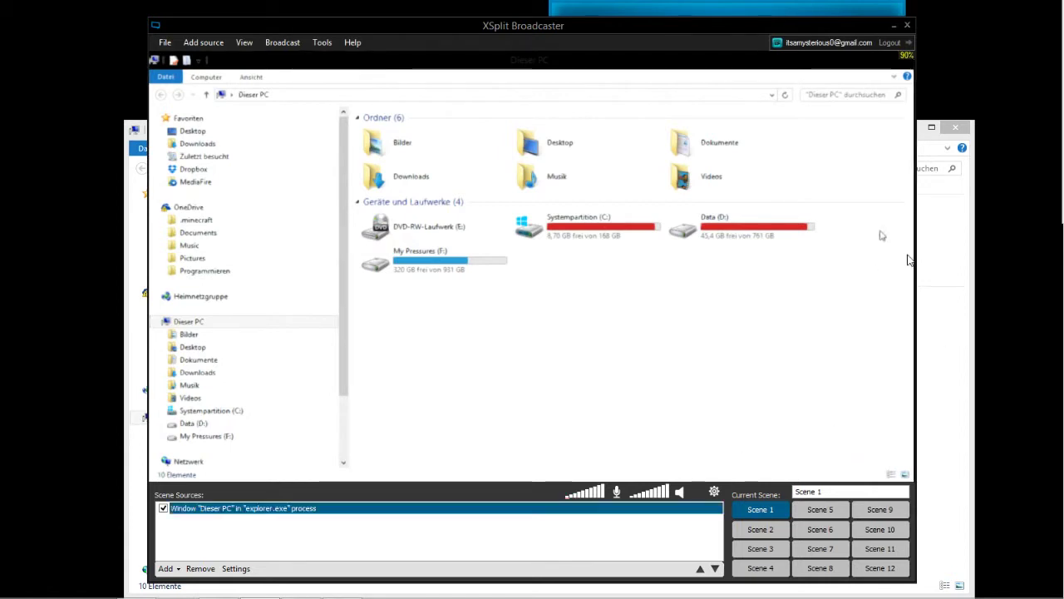
Step: Switch to the empty Scene 2
click(761, 529)
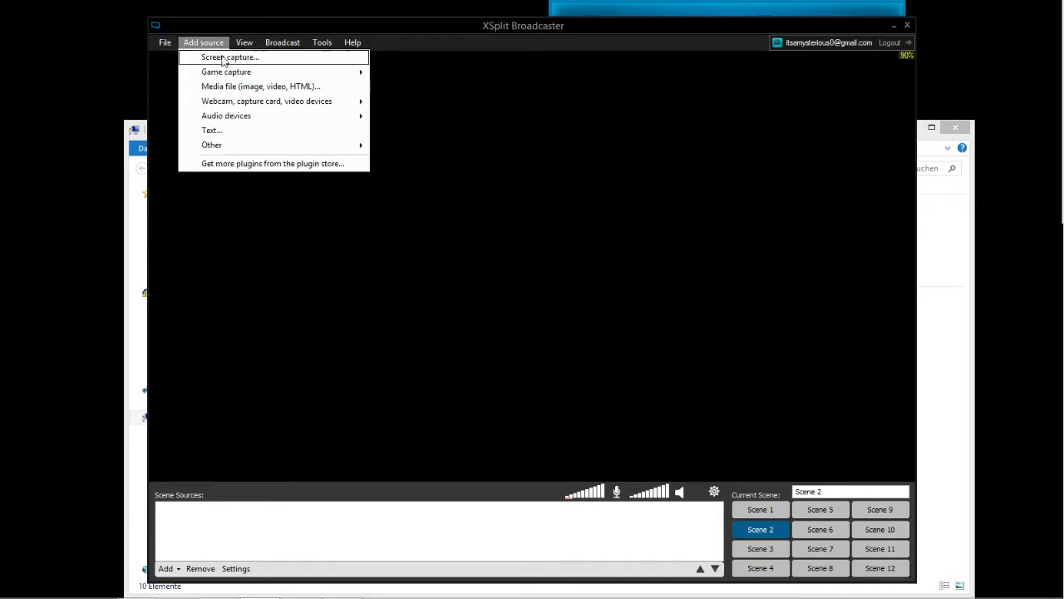
Step: Add a screen capture of the whole desktop (Desktop 1, 1600 × 900) to Scene 2
click(220, 56)
click(2, 3)
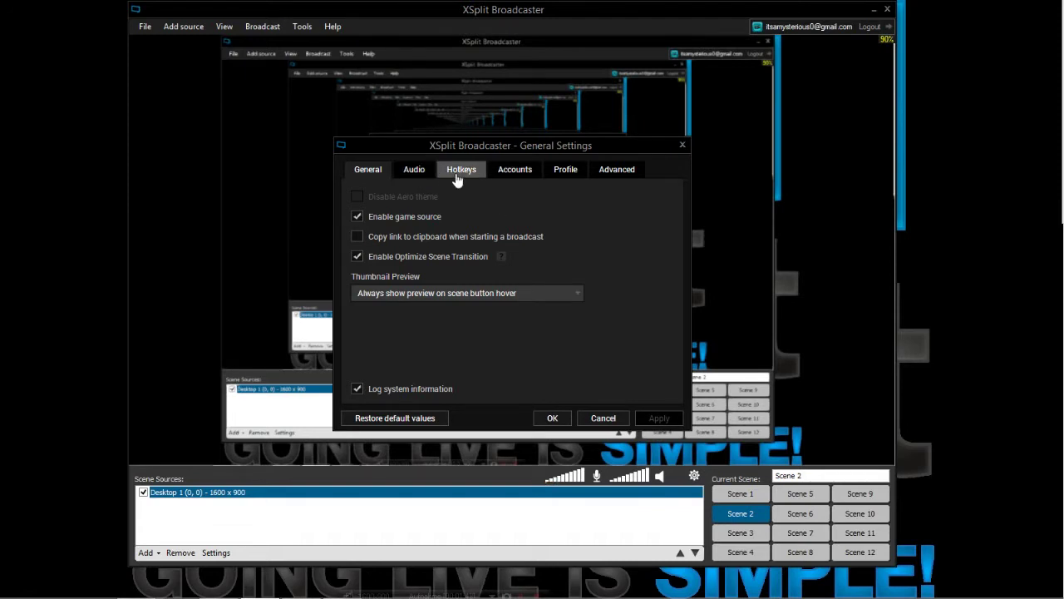
Step: Browse the Audio, Hotkeys, Accounts, Profile and Advanced settings pages, then return to General
click(416, 171)
click(460, 172)
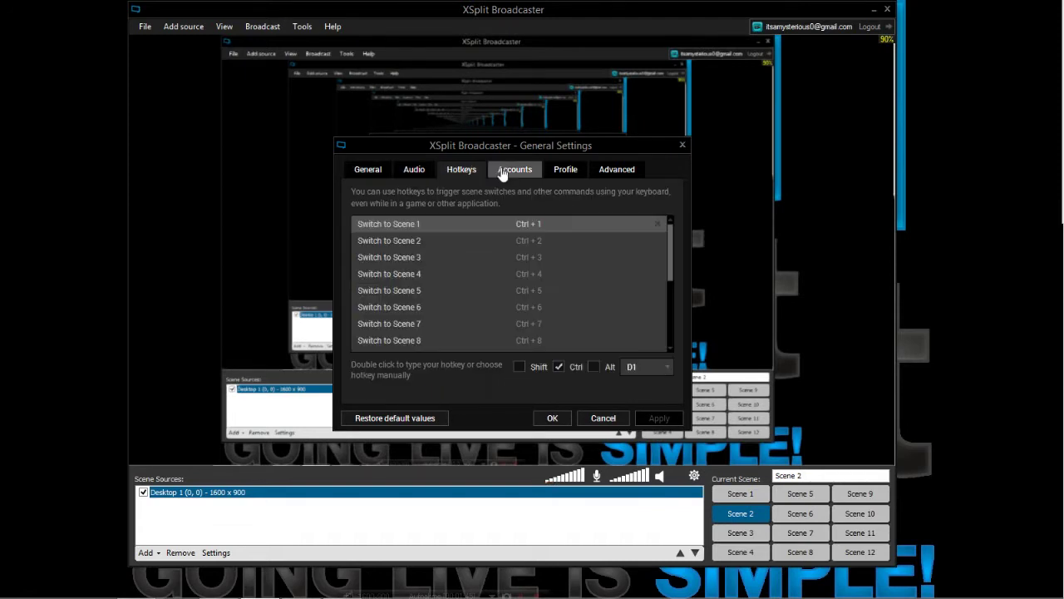
click(503, 170)
click(568, 171)
click(605, 171)
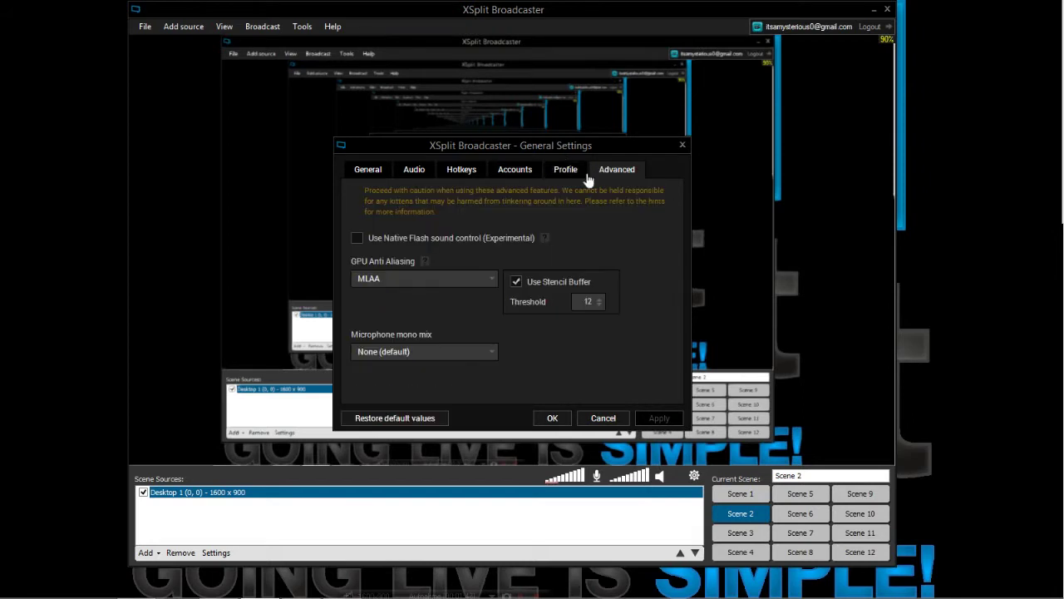
click(378, 179)
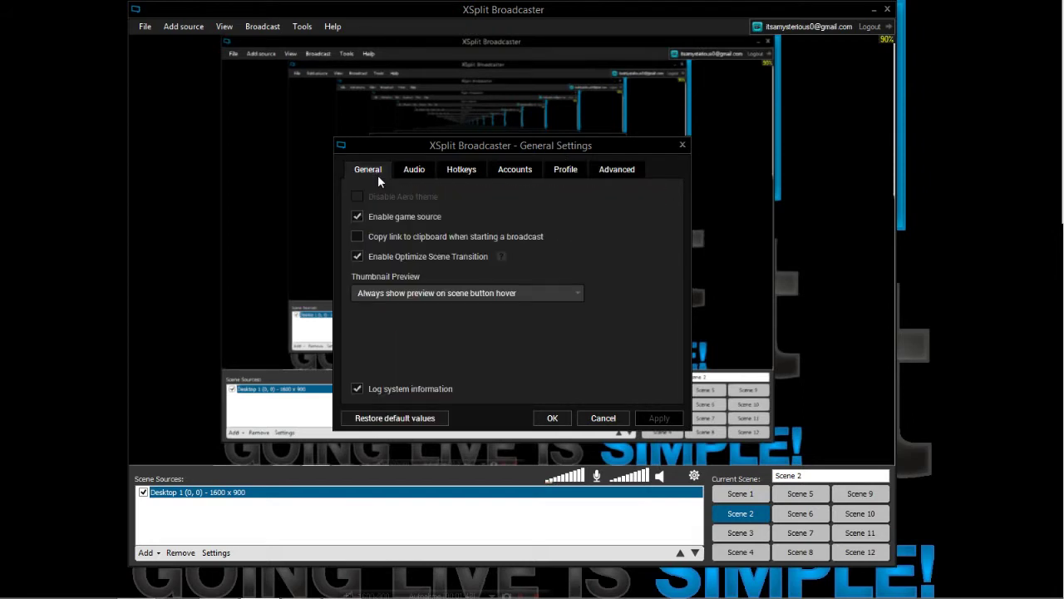
Step: Keep the game source option on, turn 'Copy link to clipboard' off, and leave thumbnail preview unchanged
click(357, 218)
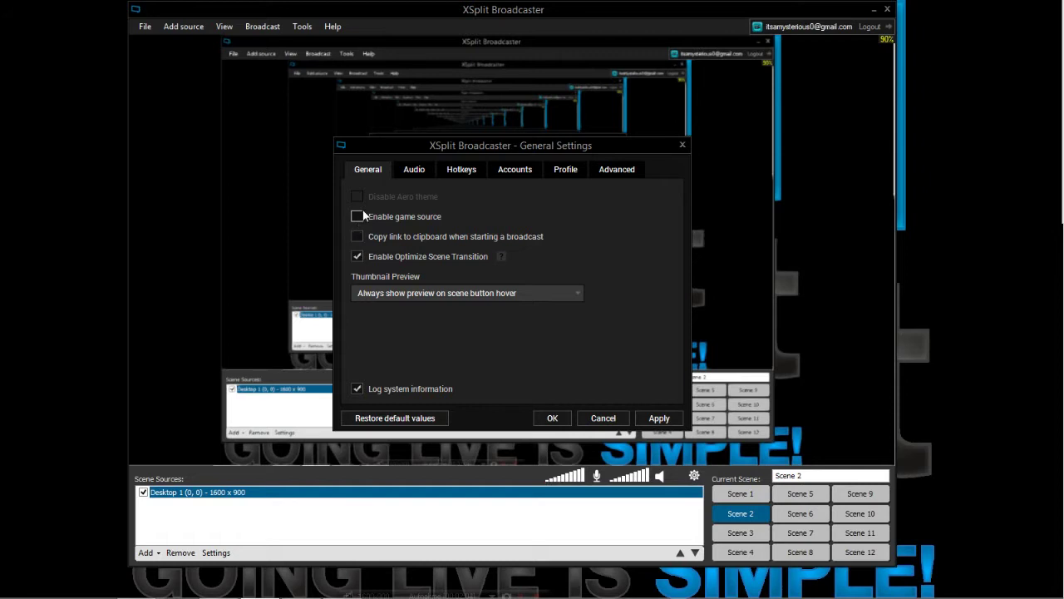
click(358, 216)
click(358, 237)
click(394, 241)
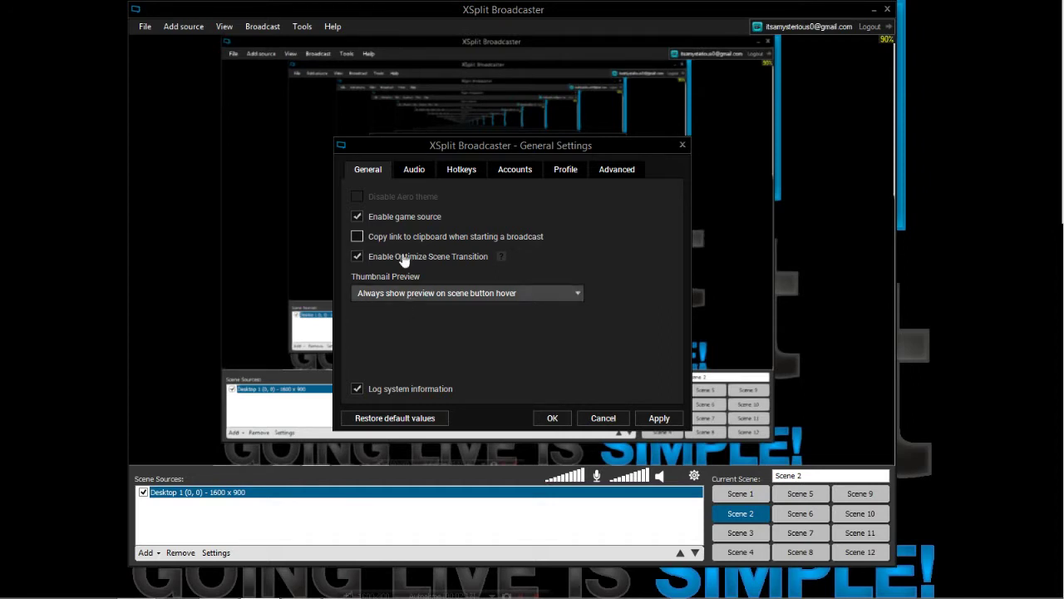
click(413, 296)
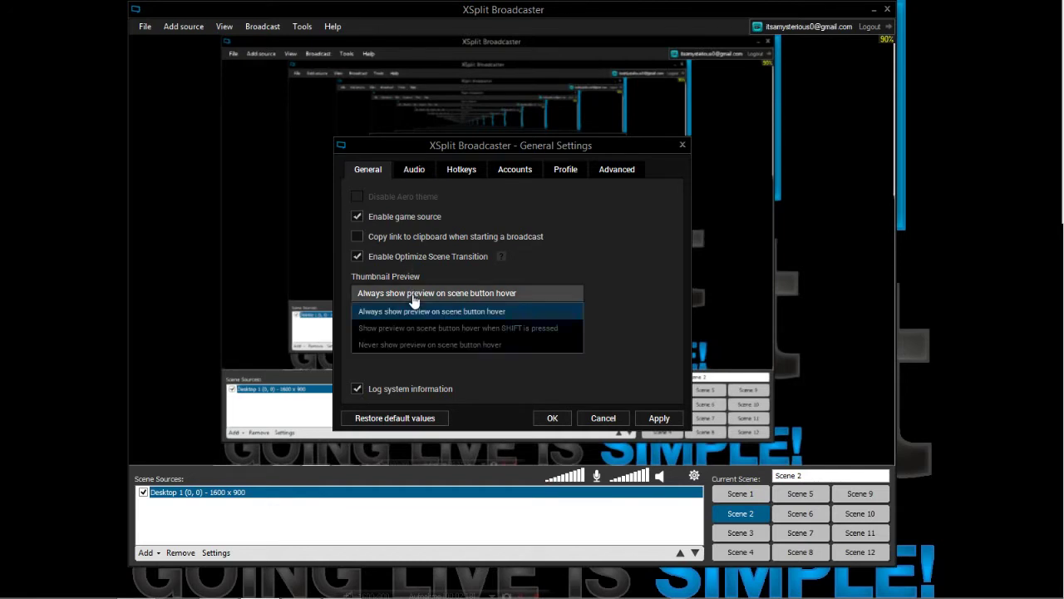
click(412, 291)
click(413, 173)
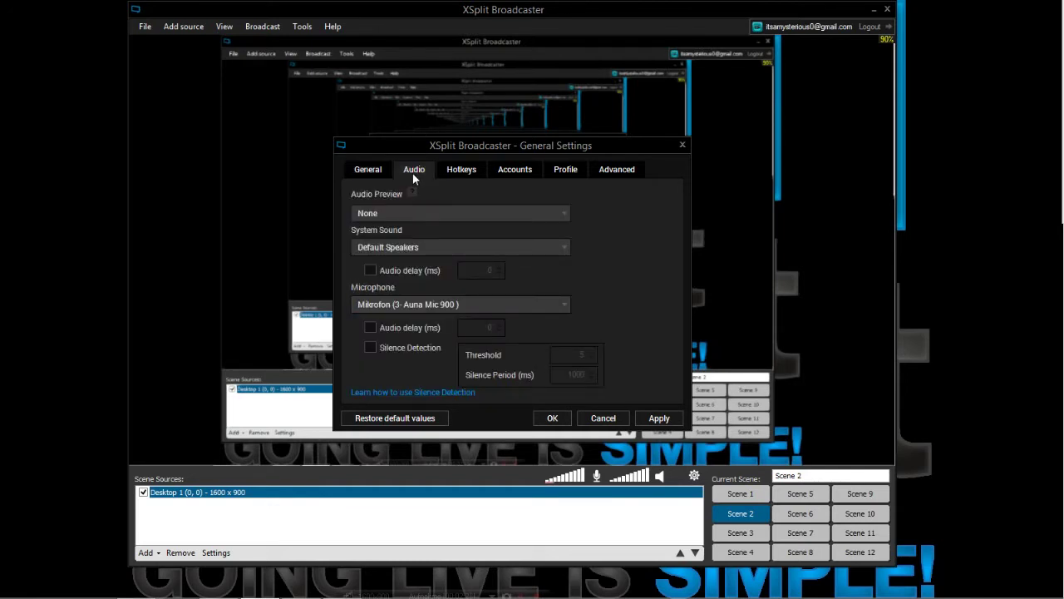
click(403, 250)
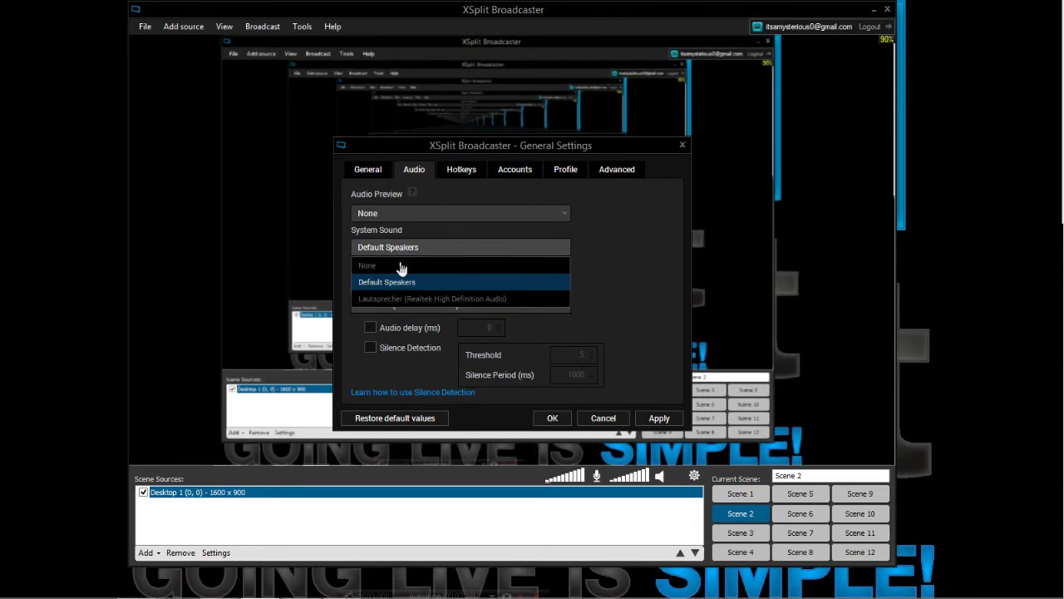
click(403, 264)
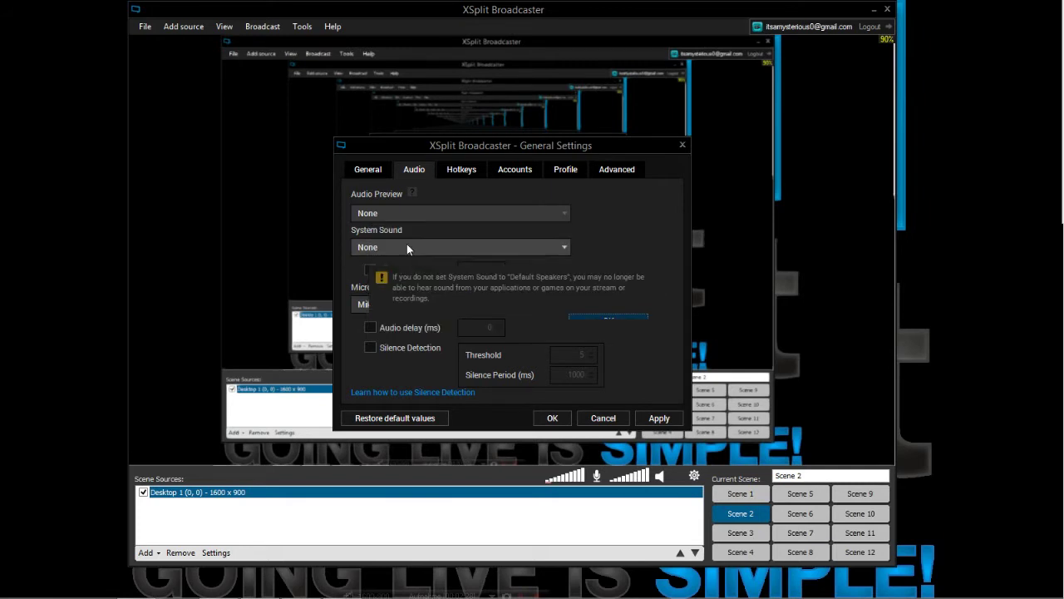
click(593, 316)
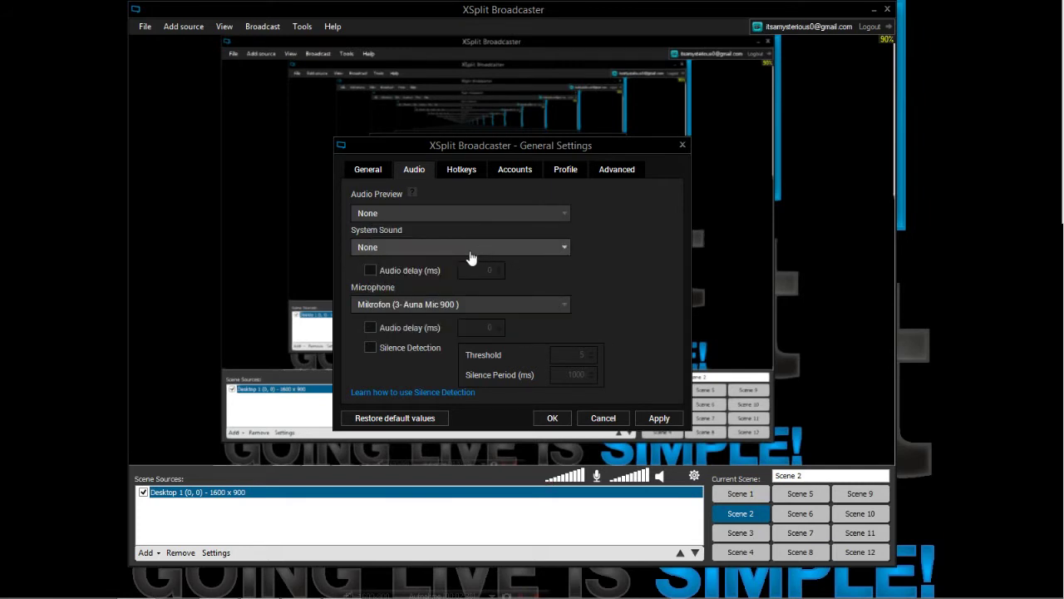
click(469, 248)
click(411, 278)
Step: Scroll through the scene-switch and recording hotkeys, then apply the pending settings changes
click(453, 168)
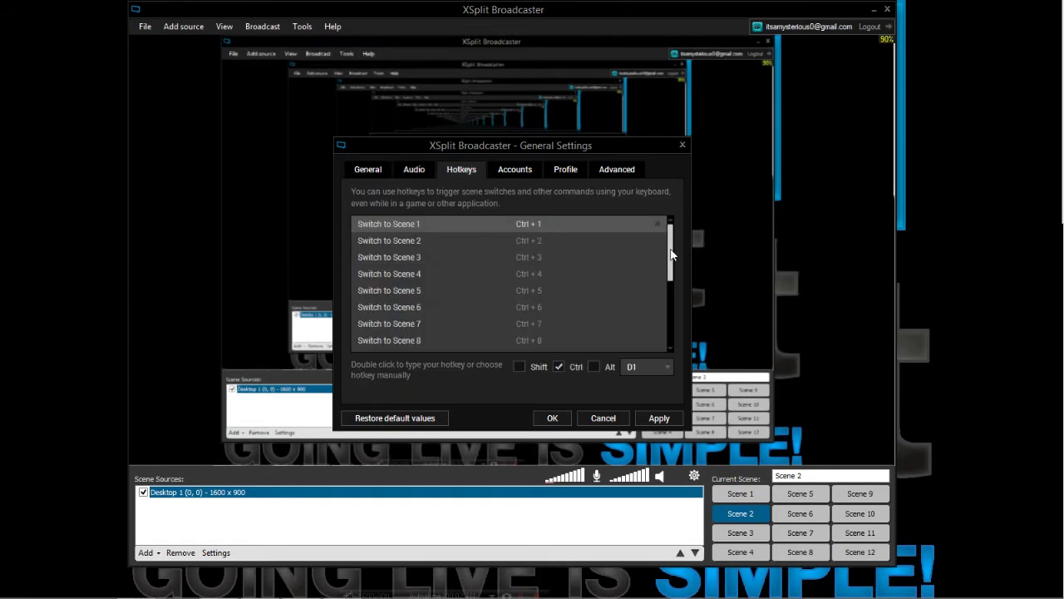
drag(672, 254, 670, 212)
drag(673, 247, 668, 336)
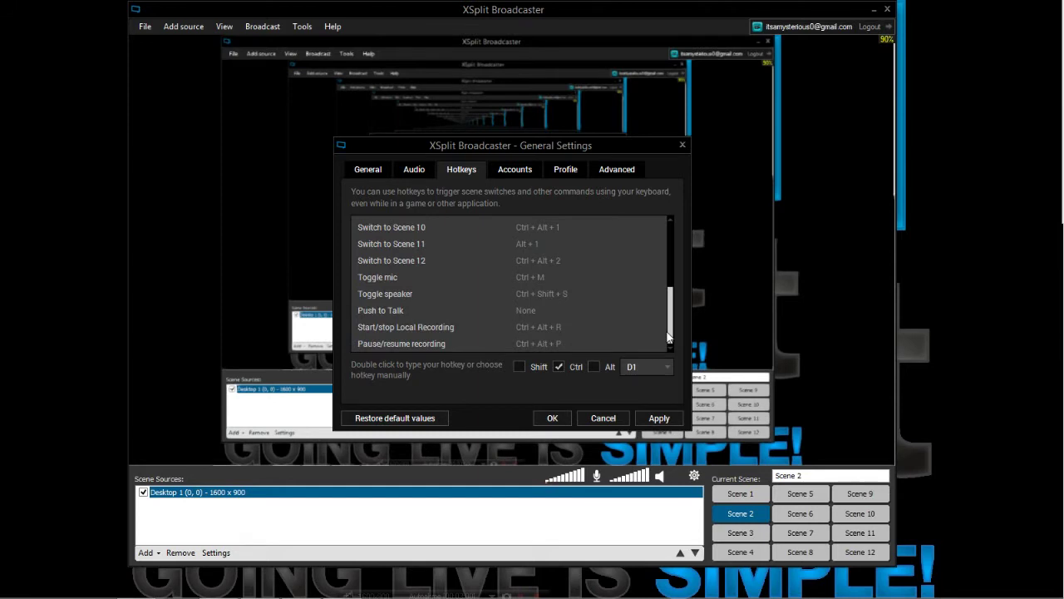
click(653, 422)
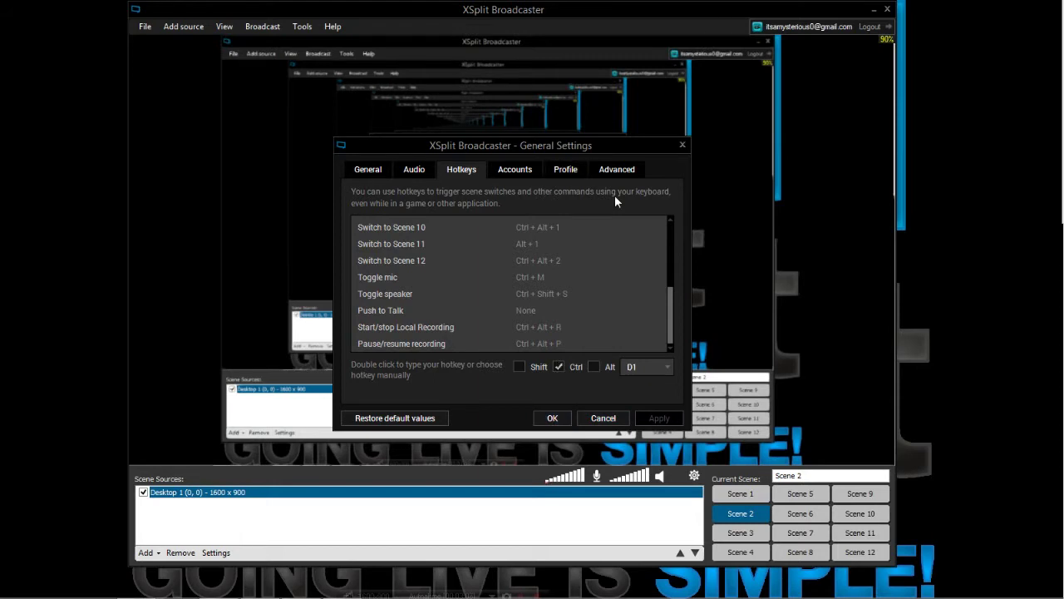
Step: Look over the Profile page and the linked Accounts page in General Settings
click(560, 176)
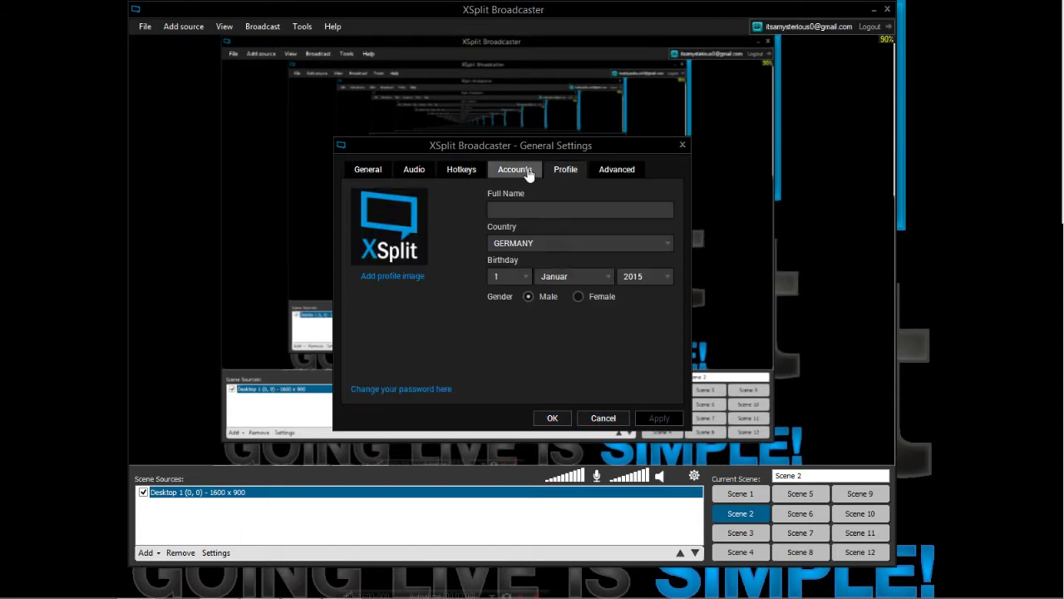
click(519, 174)
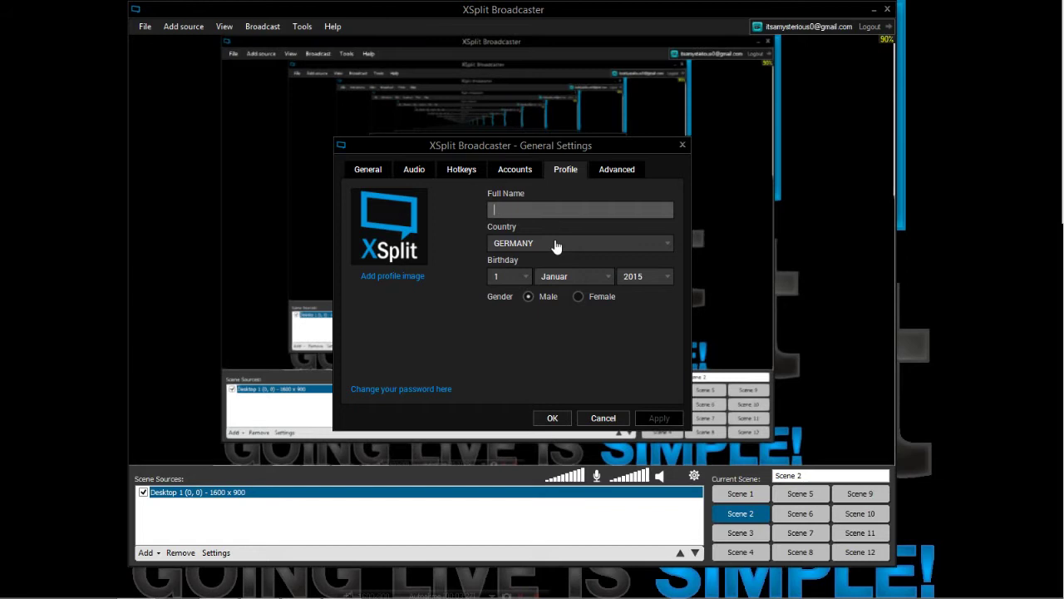
Step: Choose day 13, month Juli and year 1999 in the Birthday dropdowns and apply
click(529, 278)
scroll(509, 325, down, 4)
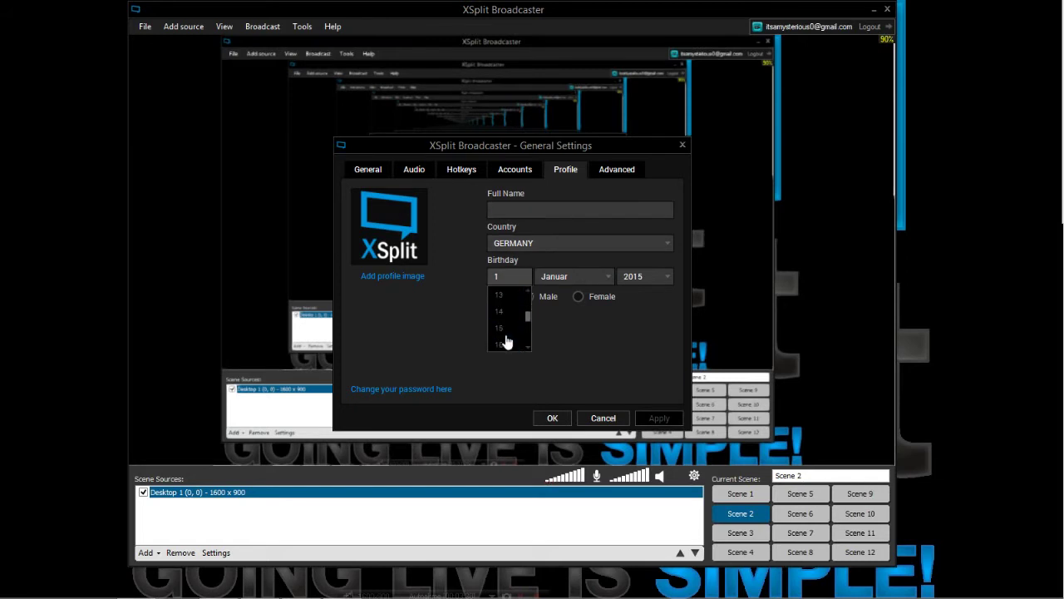
click(512, 296)
click(565, 278)
scroll(562, 341, down, 3)
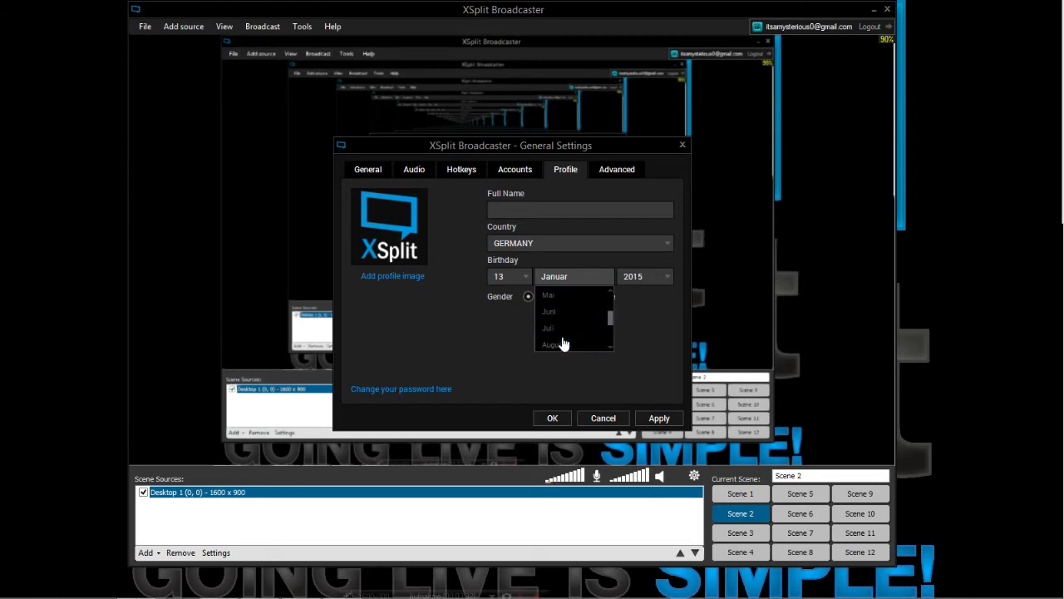
scroll(563, 332, up, 2)
click(564, 329)
click(634, 277)
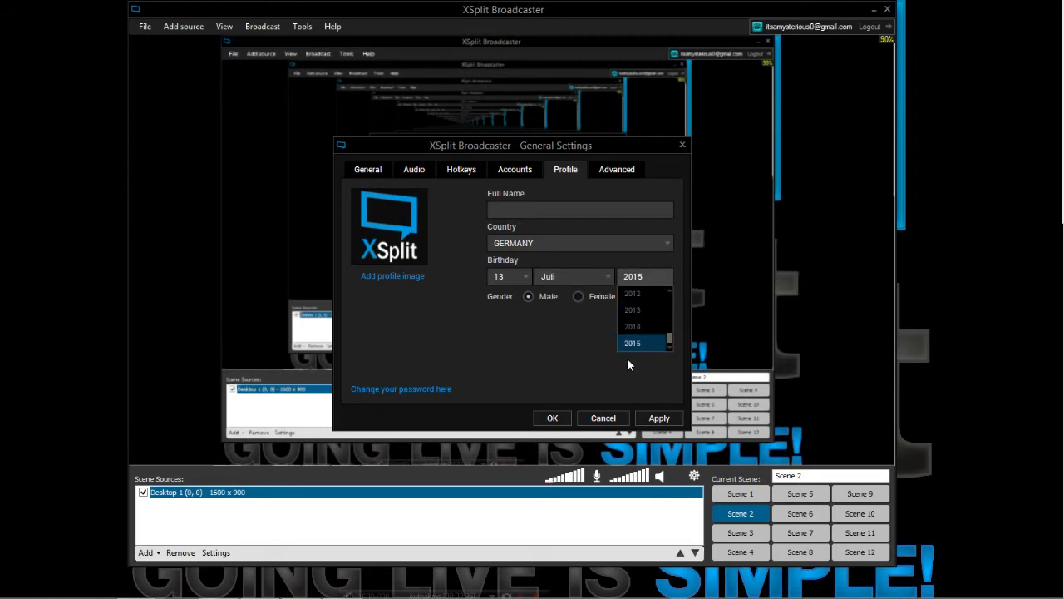
scroll(637, 337, up, 5)
click(642, 344)
click(658, 417)
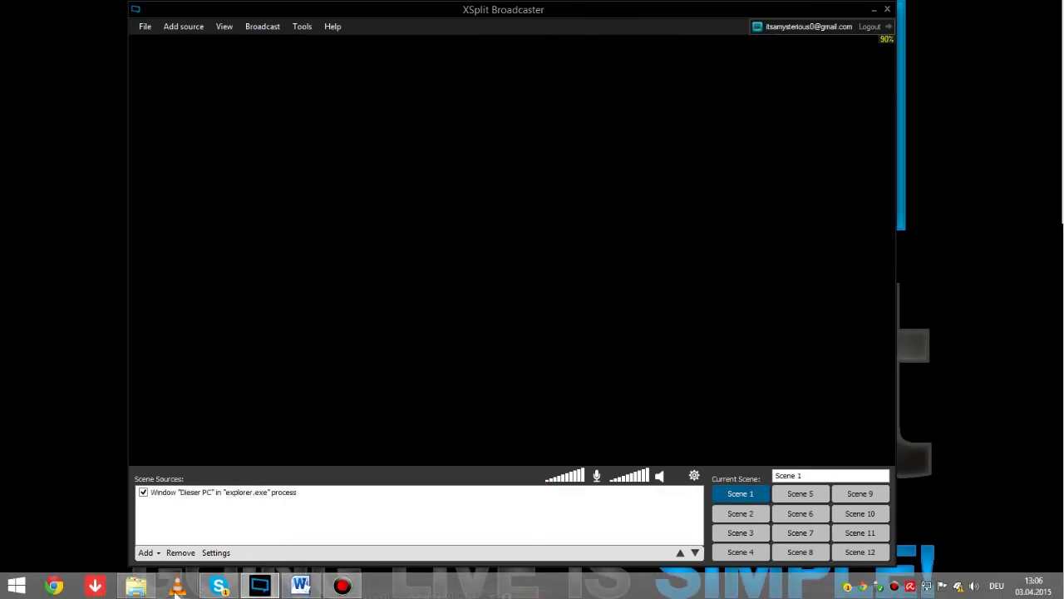
Step: Bring up the This PC Explorer window, then return to the broadcaster window
click(137, 586)
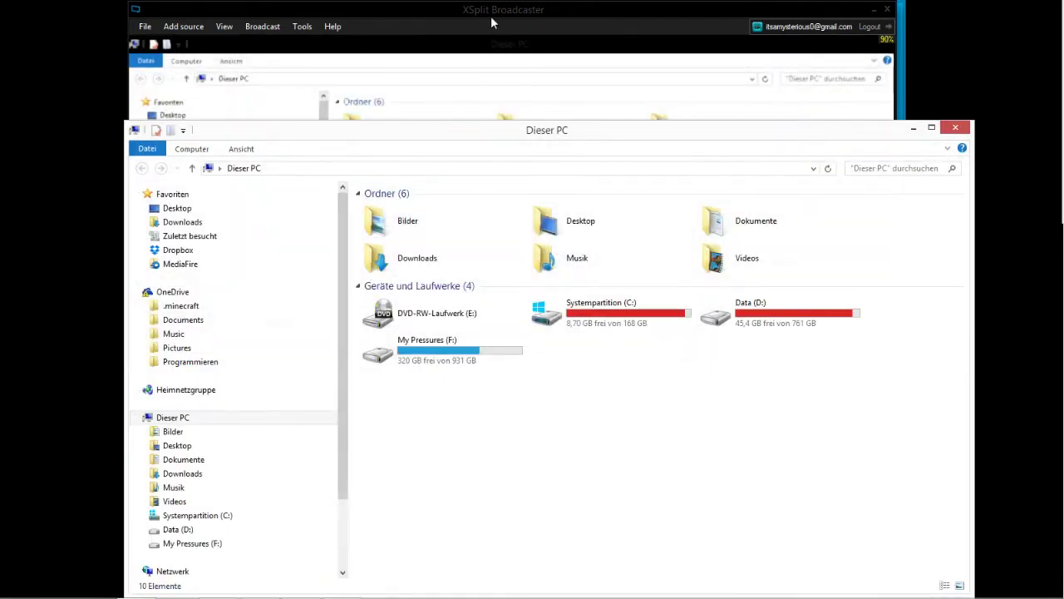
click(490, 16)
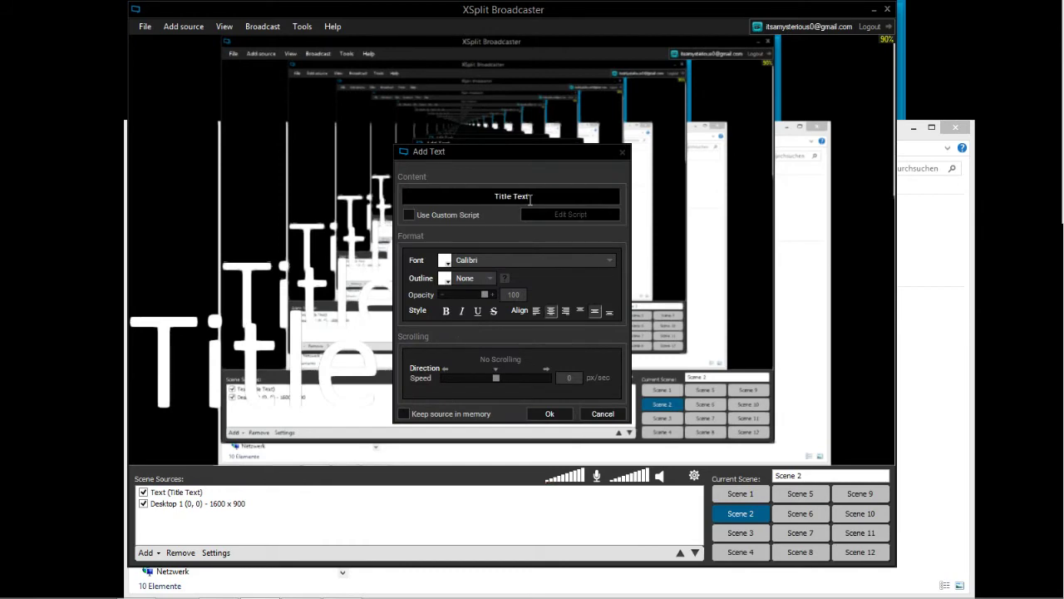
Step: Enter 'This is just awesome!' as the text content and look for Arial in the font list
text(This ai)
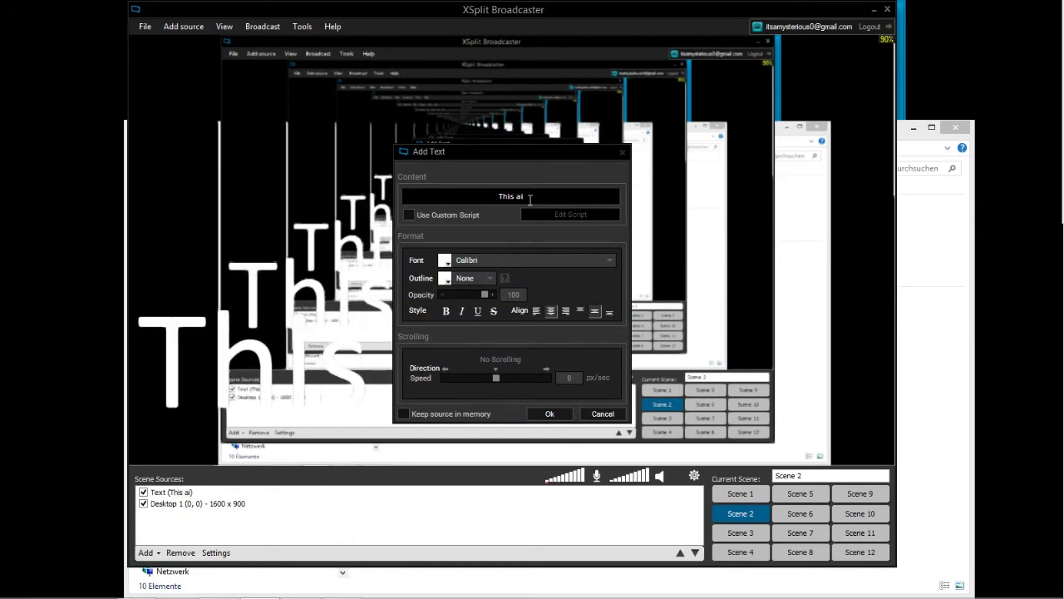
key(BackSpace)
key(BackSpace)
text(is just awesome!)
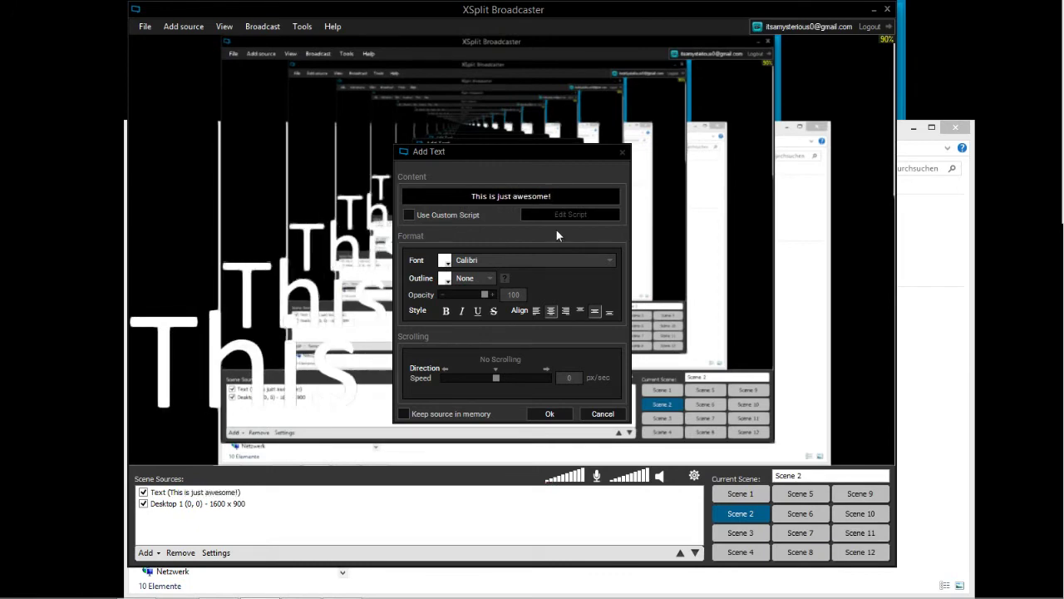
click(507, 260)
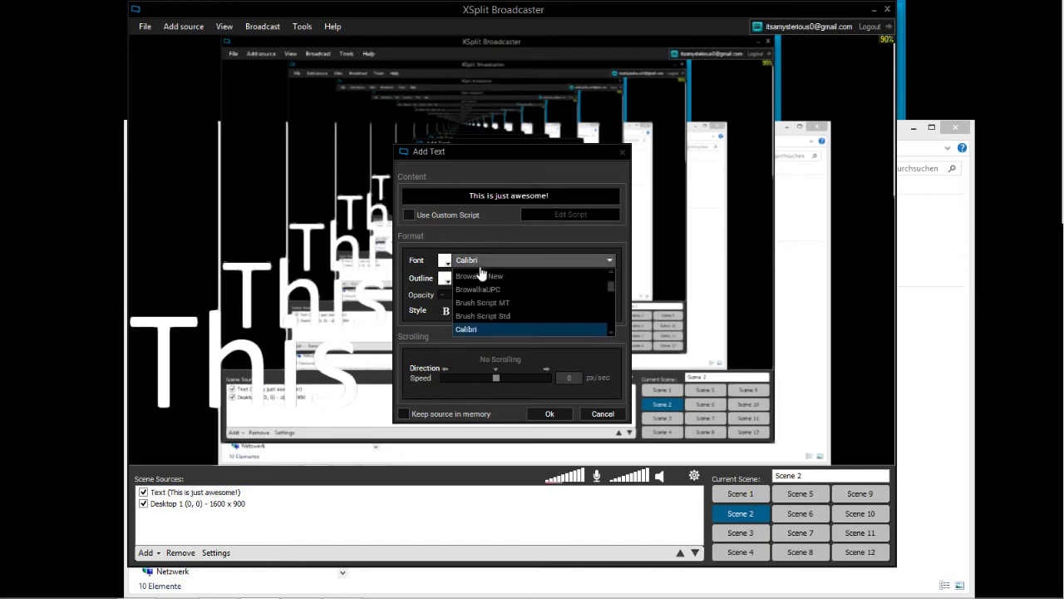
scroll(532, 308, down, 5)
scroll(534, 320, up, 6)
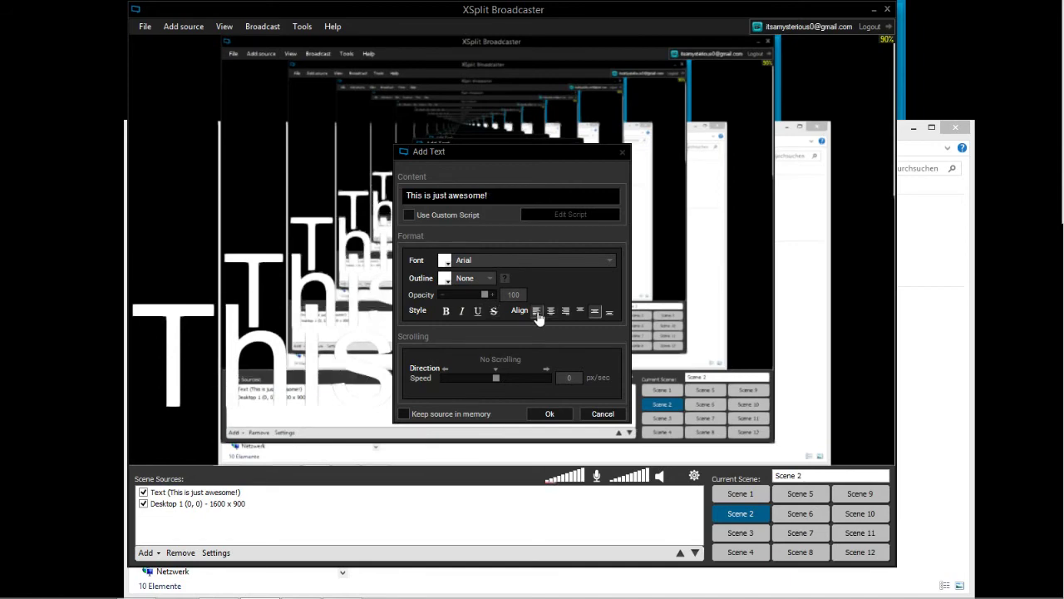
Step: Center and bottom-align the text and set its scrolling speed to -25 px/sec
click(550, 311)
click(610, 313)
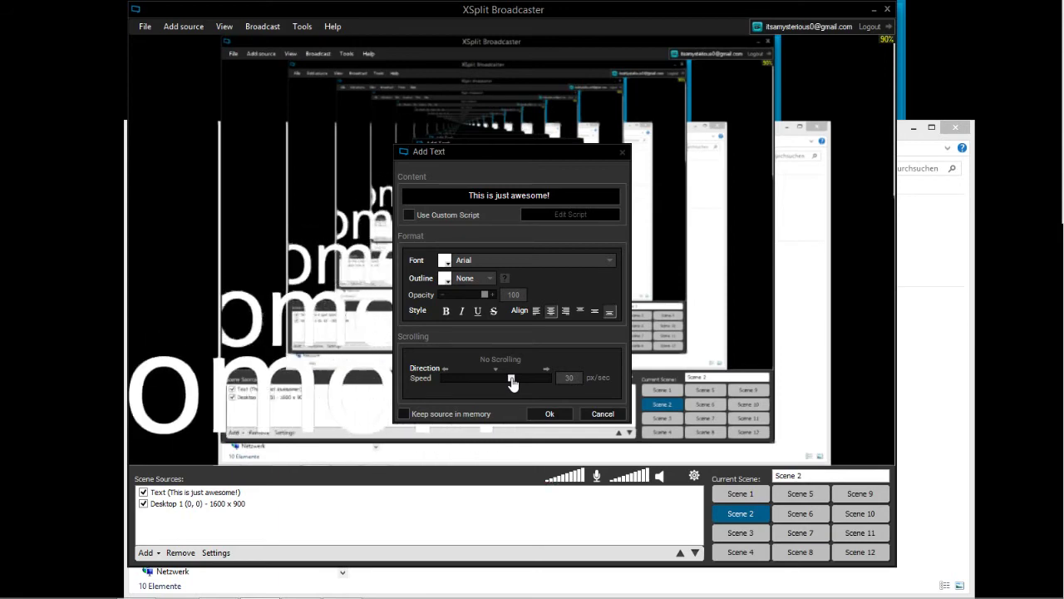
drag(512, 382, 483, 381)
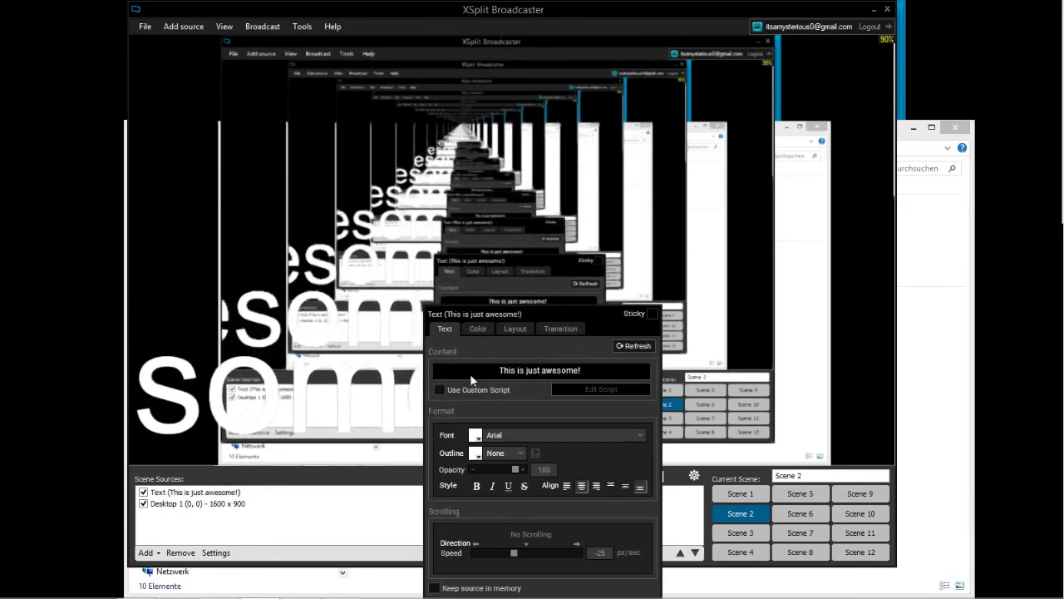
Step: On the text's Color settings, enable full dynamic range and raise contrast to 100
click(475, 329)
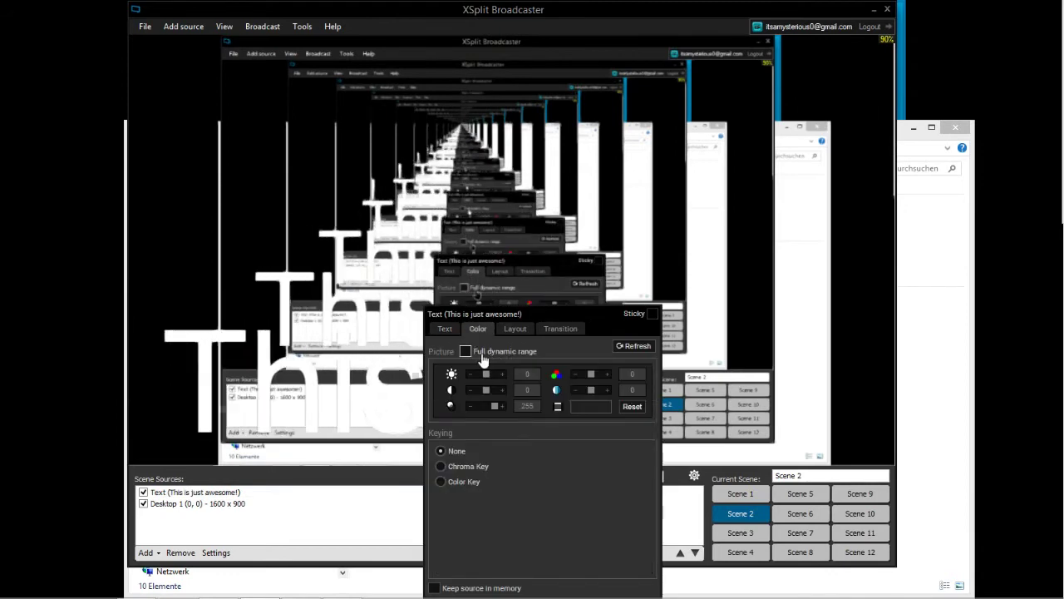
click(483, 354)
mouse_move(487, 395)
mouse_down()
mouse_move(474, 390)
mouse_move(494, 391)
mouse_move(470, 406)
mouse_move(504, 403)
mouse_up()
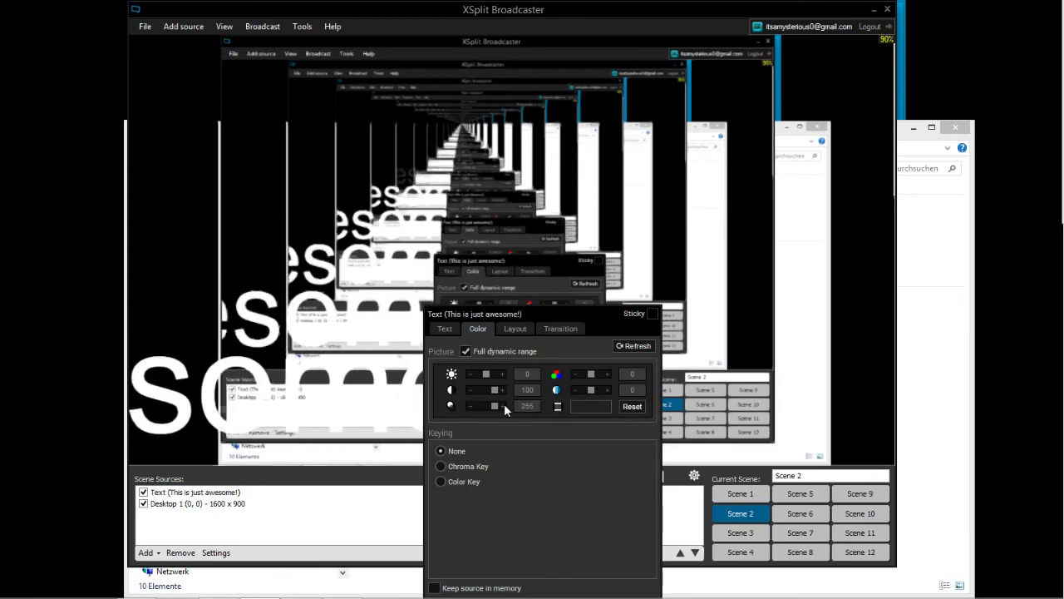
Step: Apply Color Key keying with red 255 and tolerance 243, sampling the key colour with the eyedropper
click(467, 466)
click(466, 483)
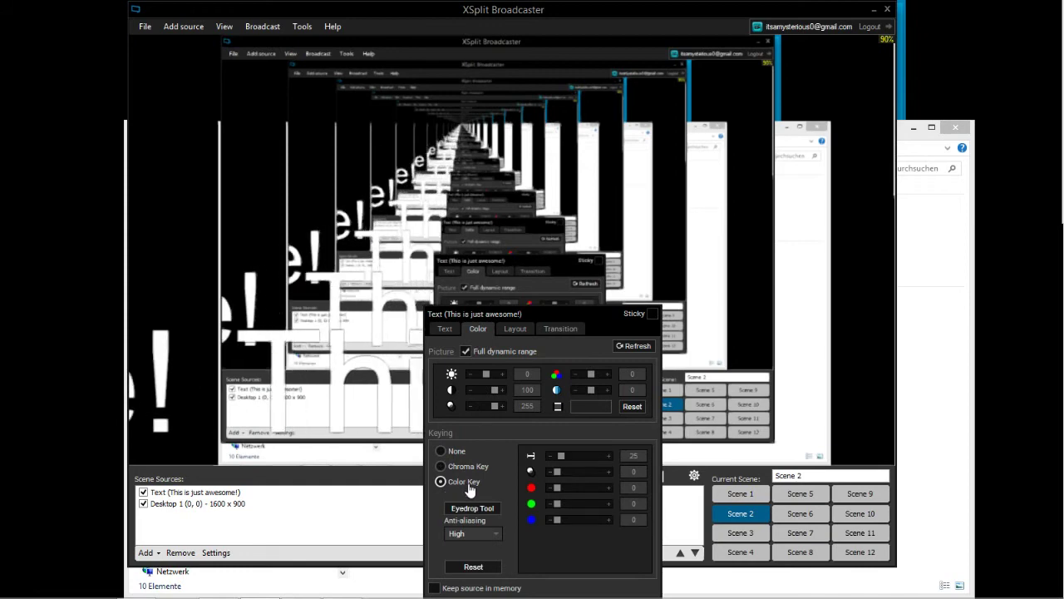
drag(556, 488, 653, 512)
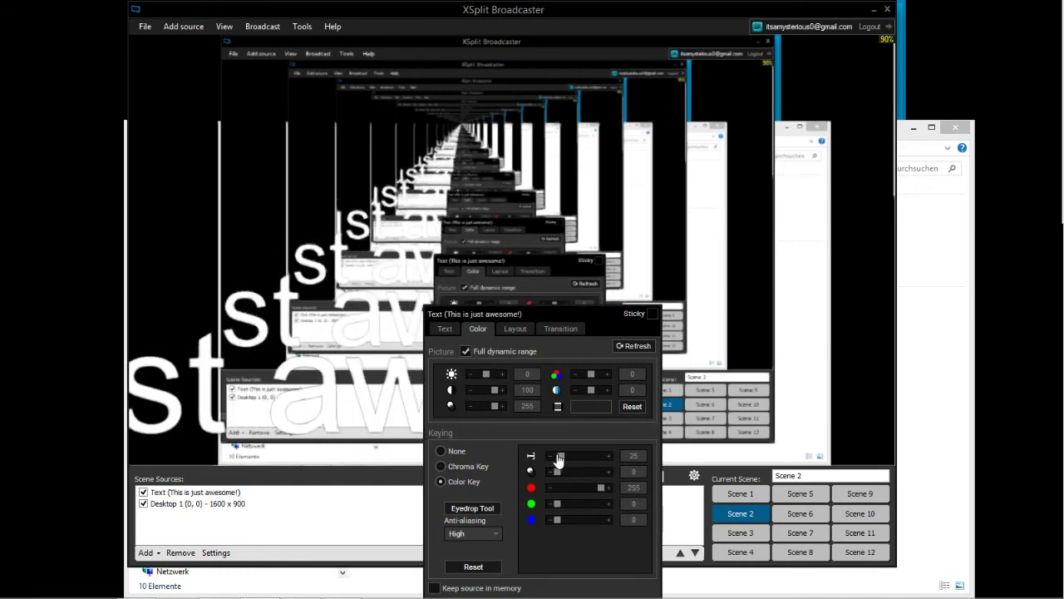
drag(561, 456, 606, 473)
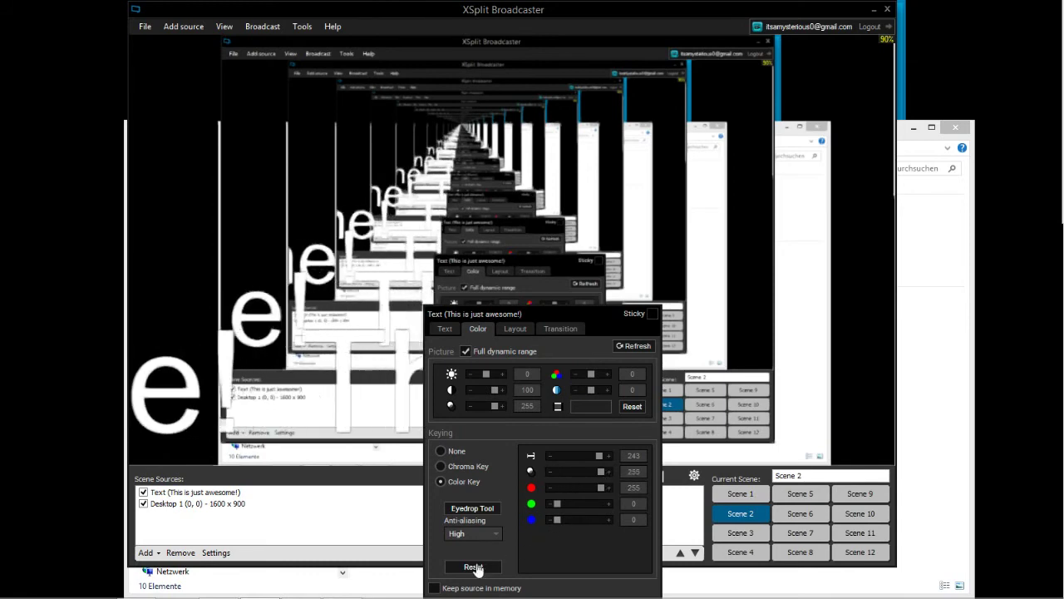
click(471, 508)
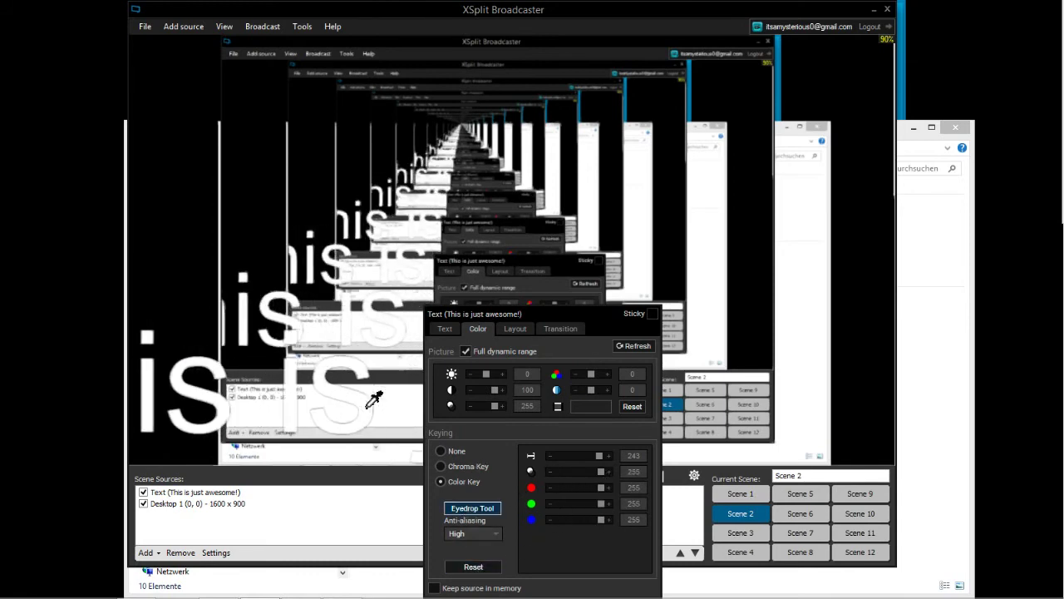
click(369, 408)
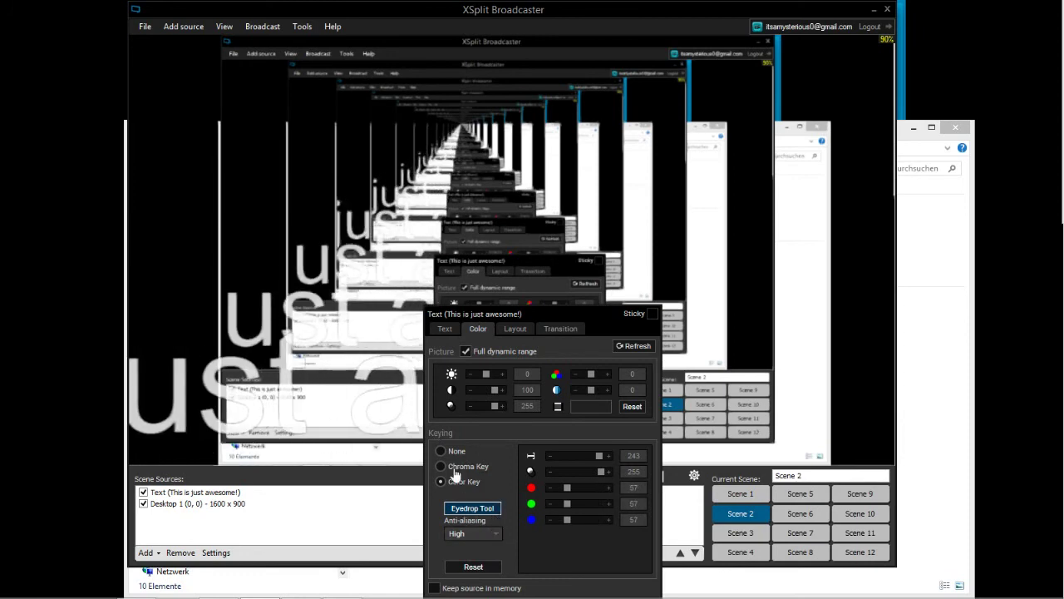
Step: Reselect Color Key with red 255 and set the text's hue to 180
click(459, 467)
click(441, 483)
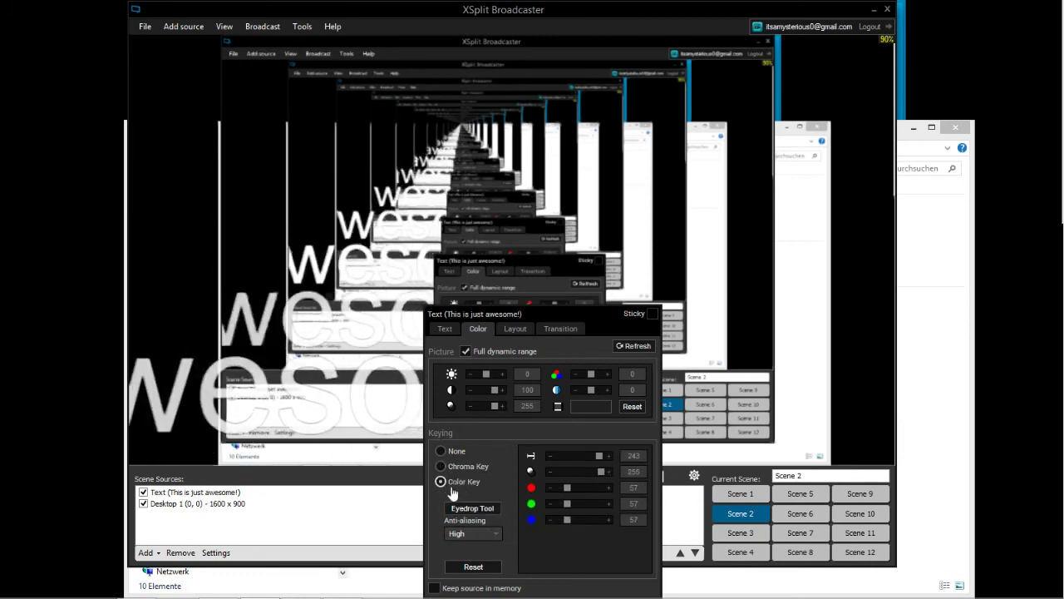
drag(625, 499, 660, 499)
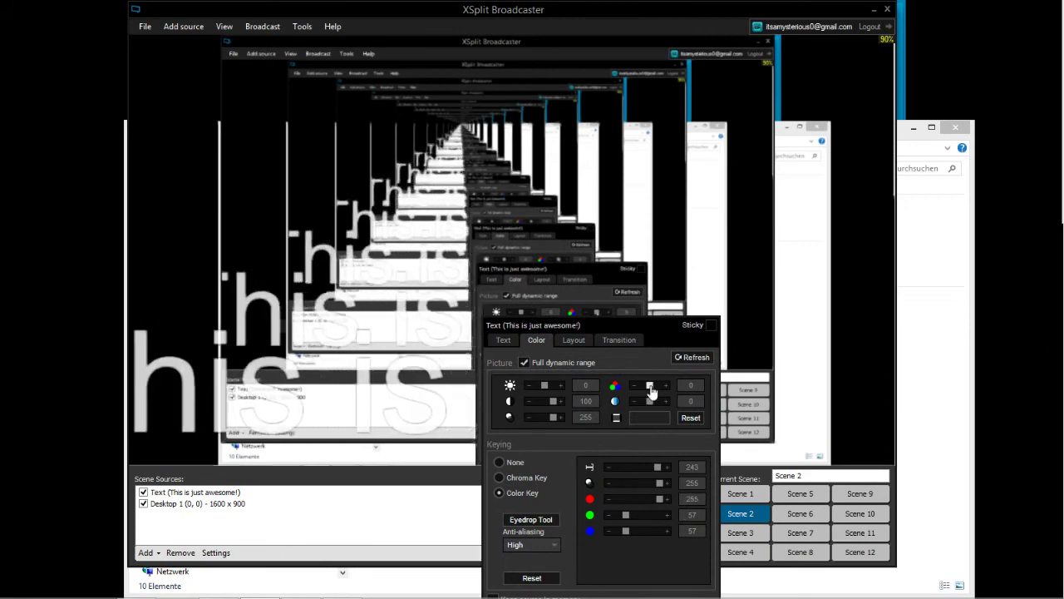
drag(650, 385, 671, 389)
click(528, 520)
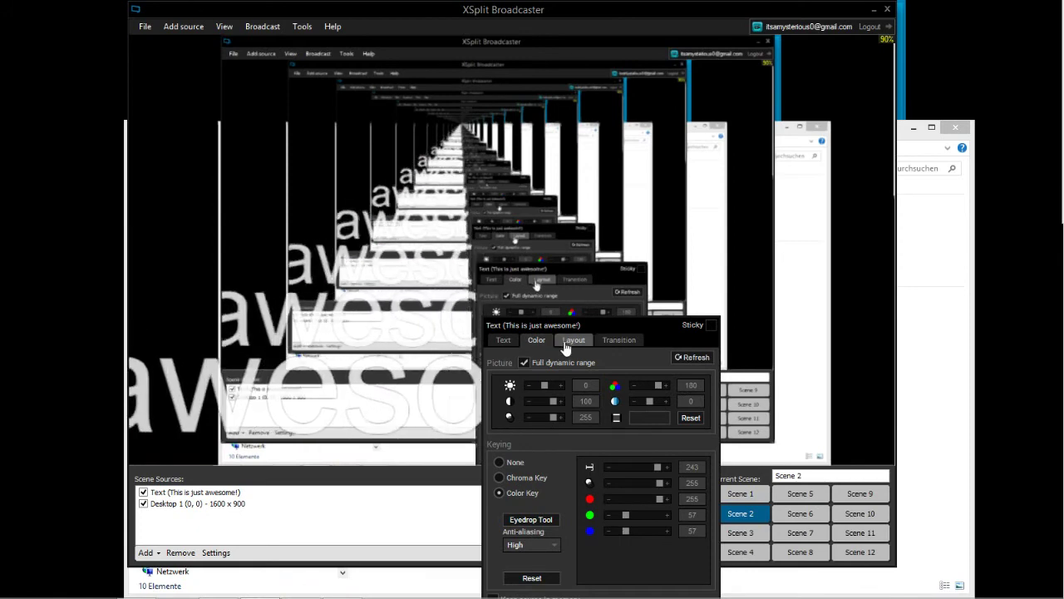
Step: Widen the text source to 1280 on Layout and choose the Clock transition
click(573, 340)
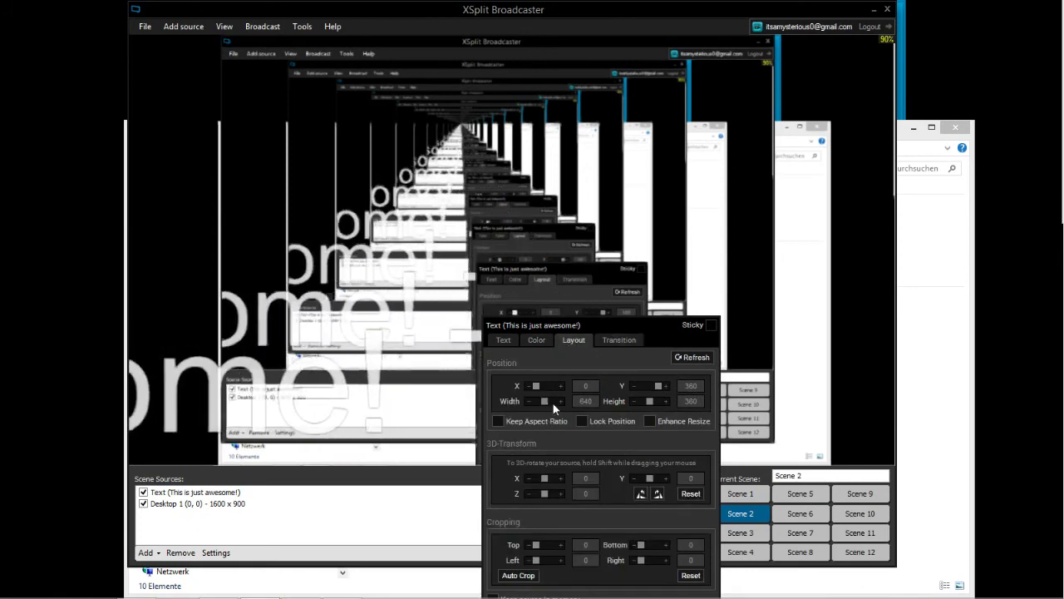
mouse_move(545, 402)
mouse_down()
mouse_move(570, 404)
mouse_move(546, 402)
mouse_up()
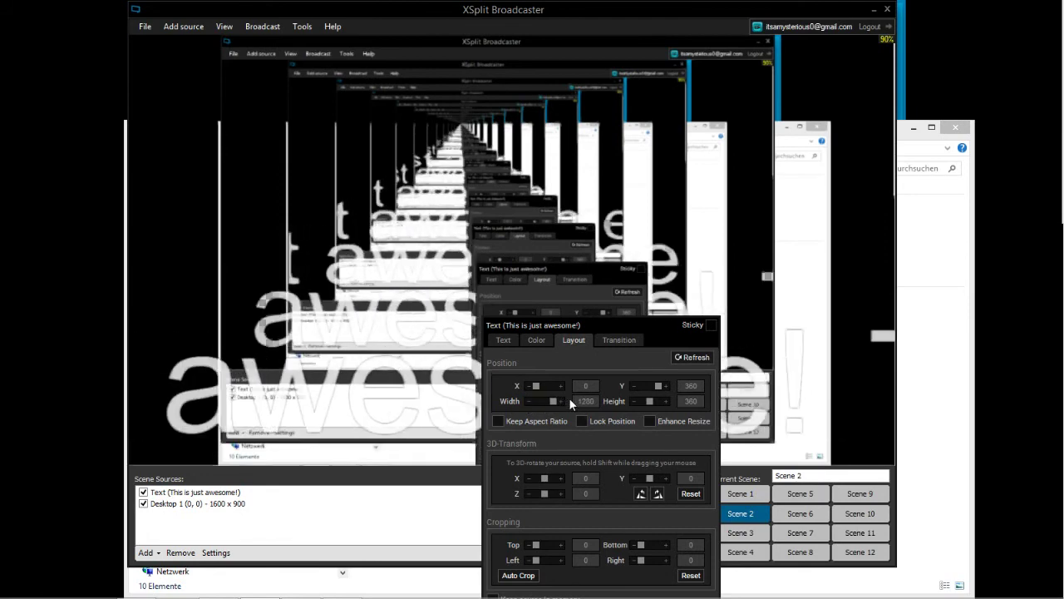
click(616, 342)
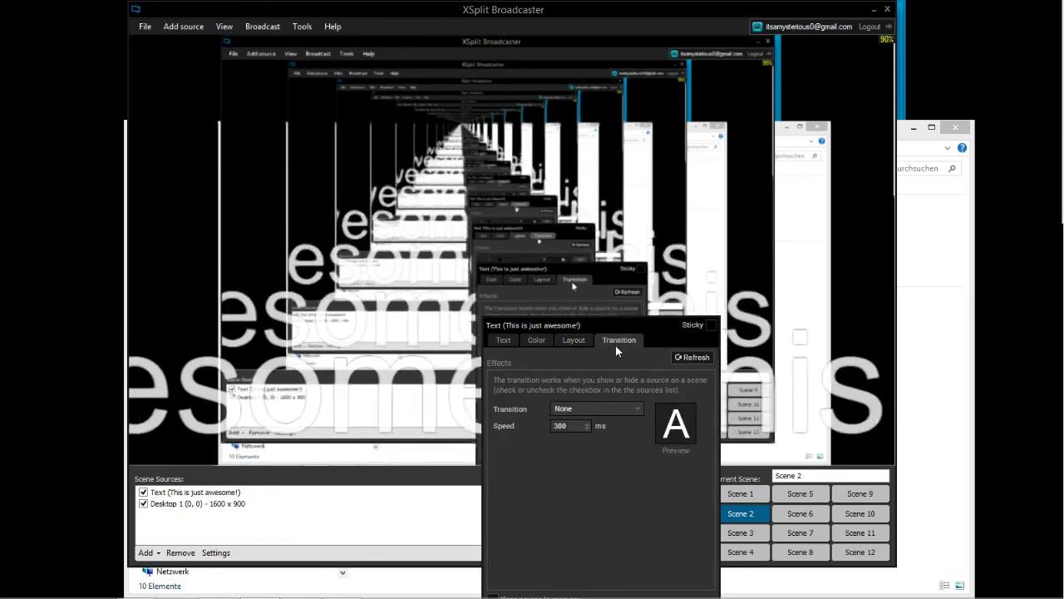
click(587, 409)
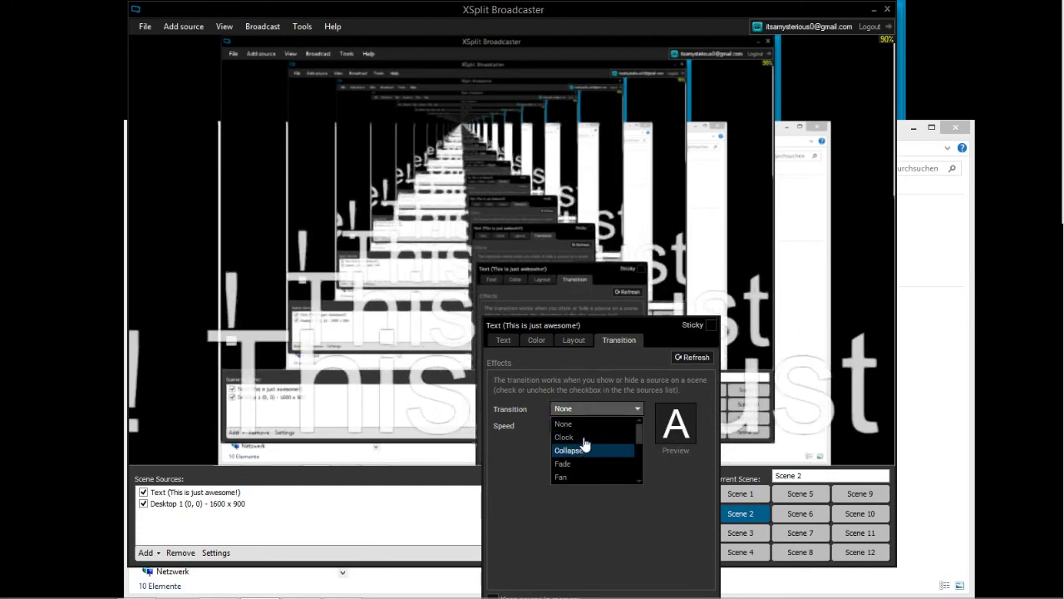
click(583, 437)
click(410, 390)
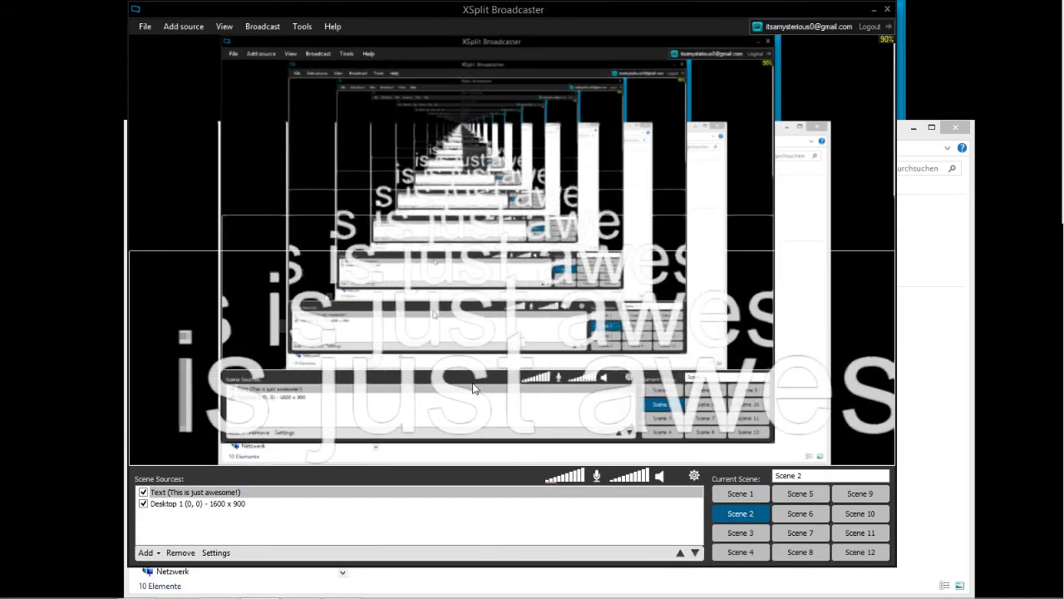